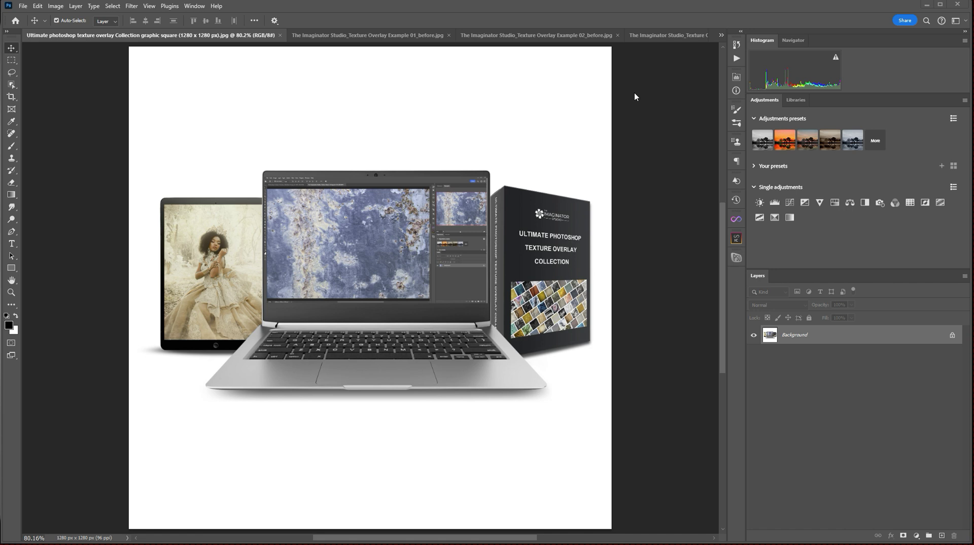
- Switch to Example 01_before and make its 01_after texture overlay layer visible over the bride portrait
left_click(373, 36)
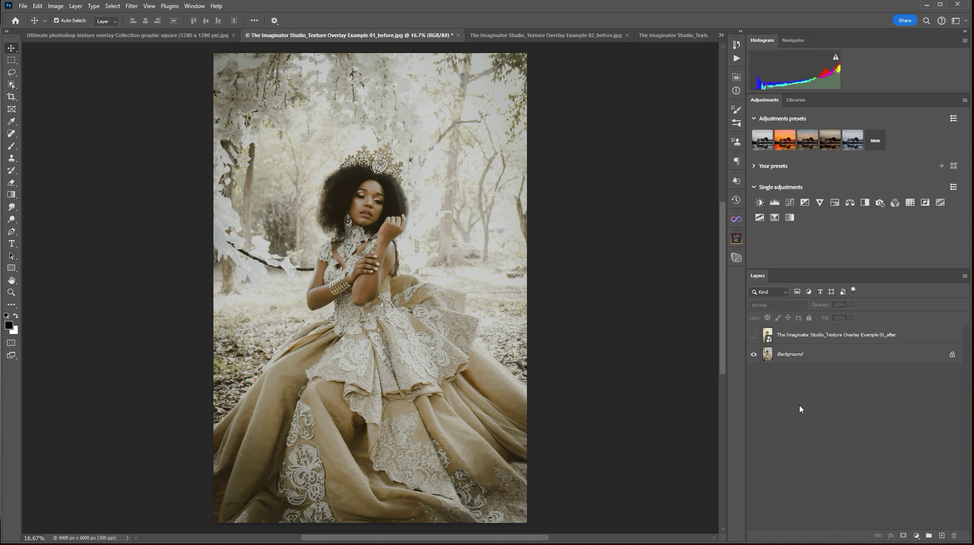
left_click(753, 336)
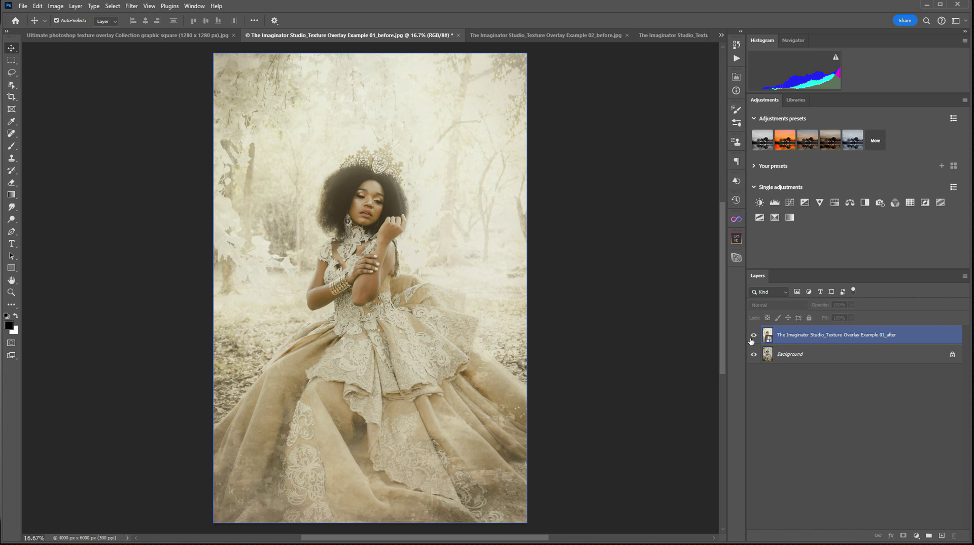
left_click(790, 406)
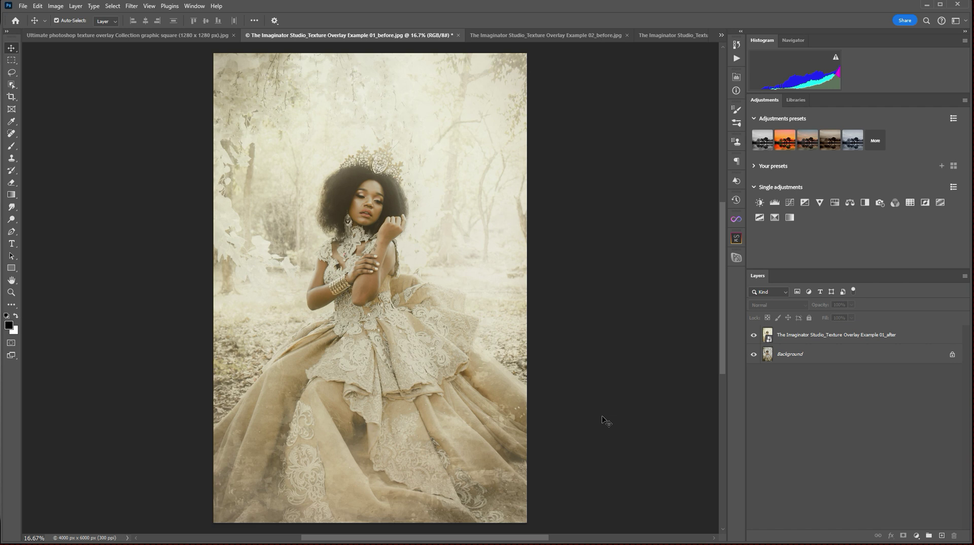
left_click(448, 498)
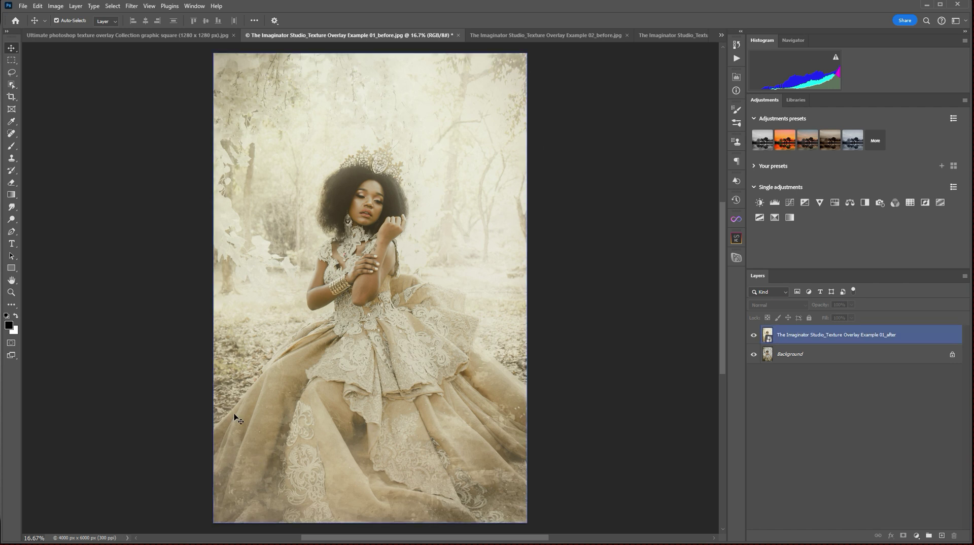
left_click(649, 302)
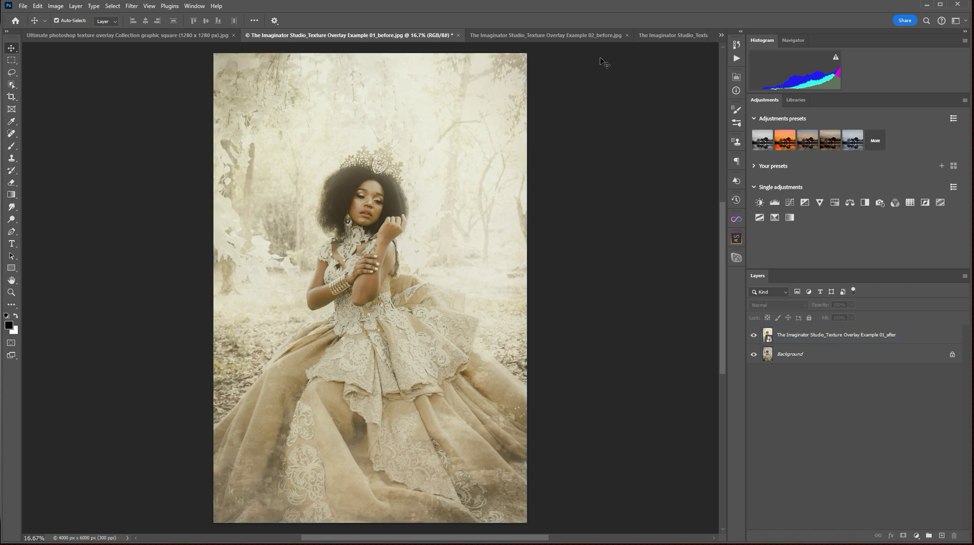
- In Example 02_before, turn on the 02_after overlay layer over the beach kiss photo
left_click(567, 35)
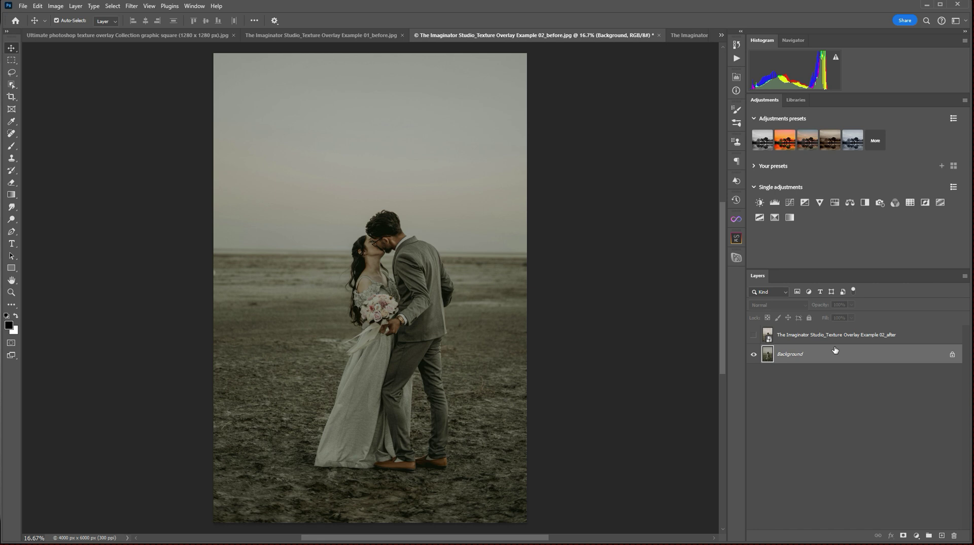
left_click(754, 339)
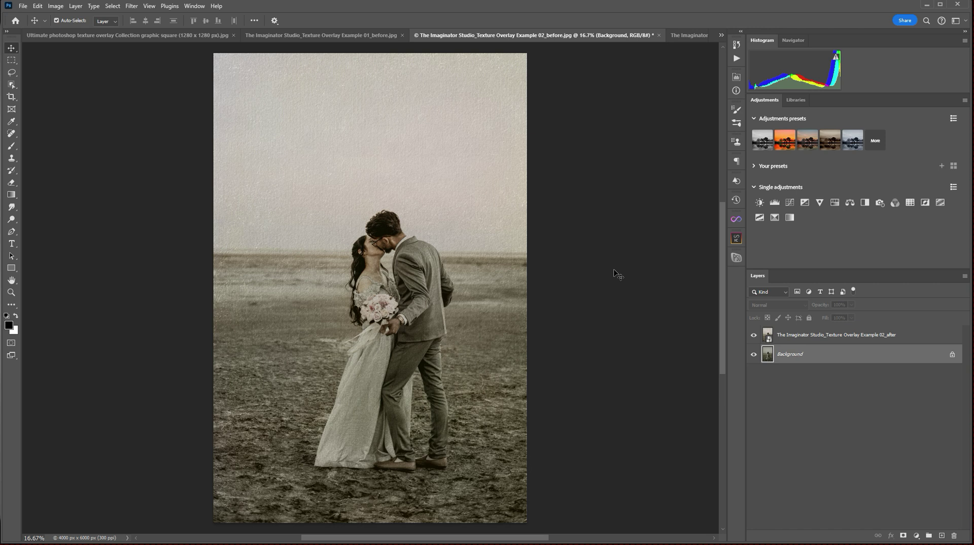
left_click(472, 120)
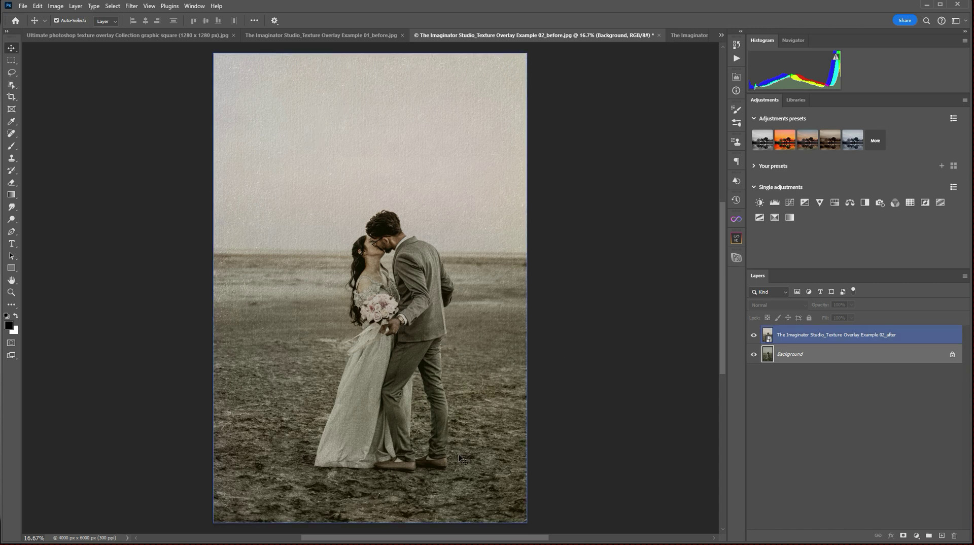
left_click(870, 389)
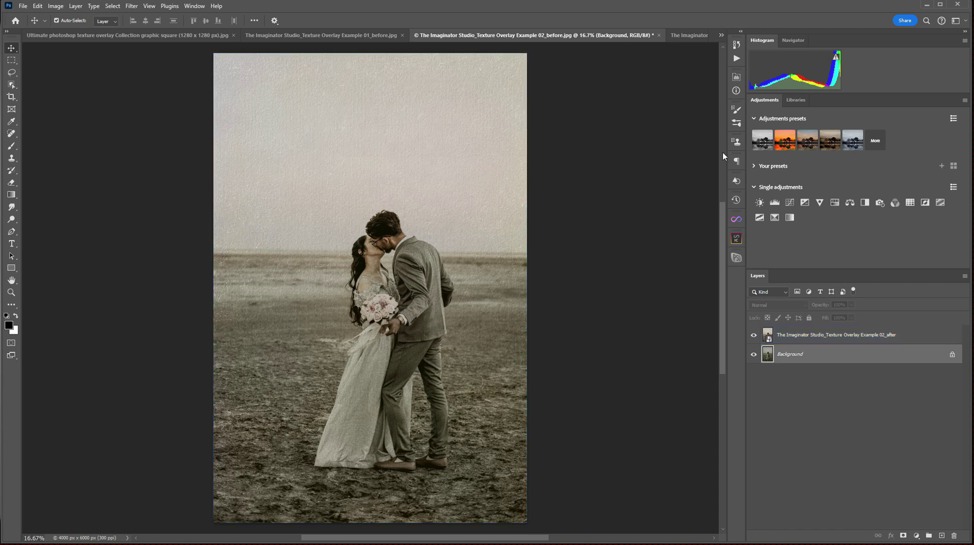
- Switch to Example 03_before and make its texture overlay layer visible
left_click(689, 36)
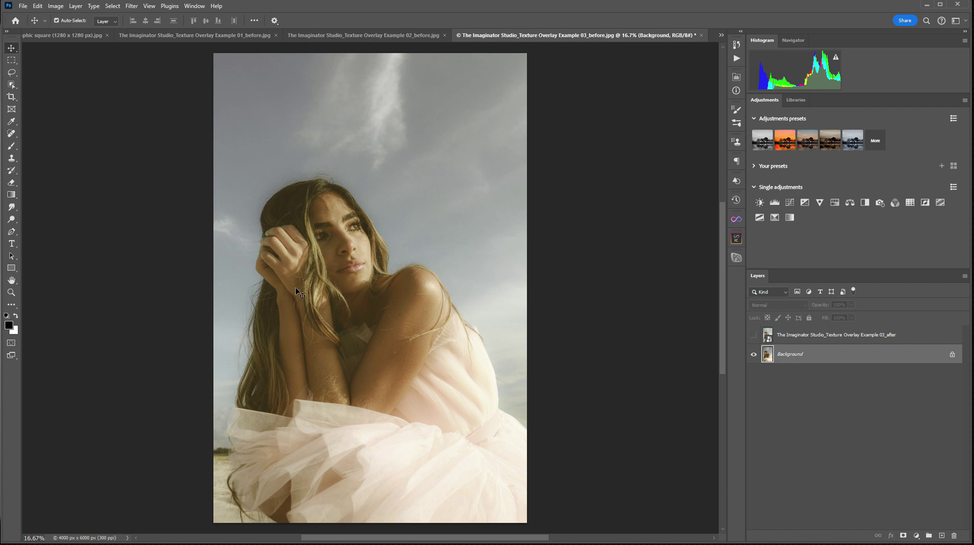
left_click(754, 337)
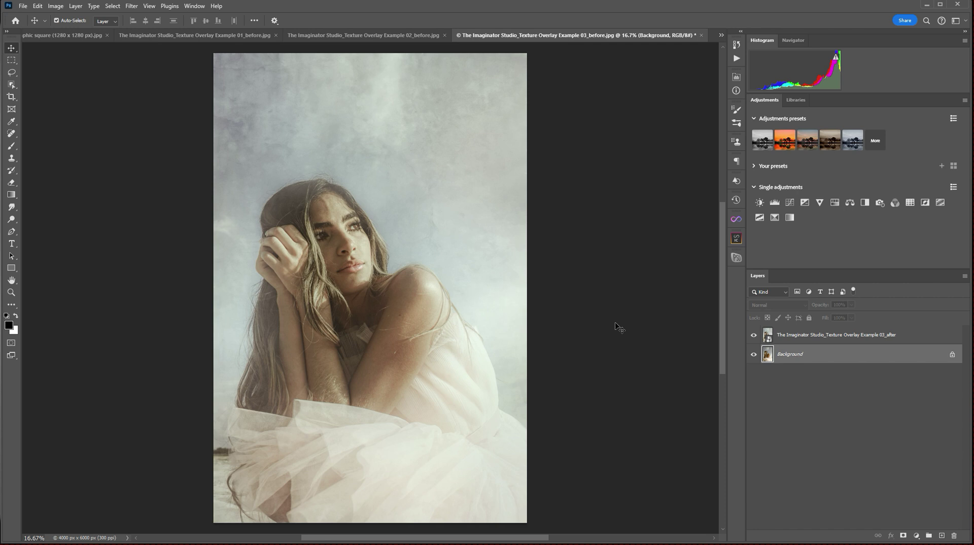
left_click(406, 375)
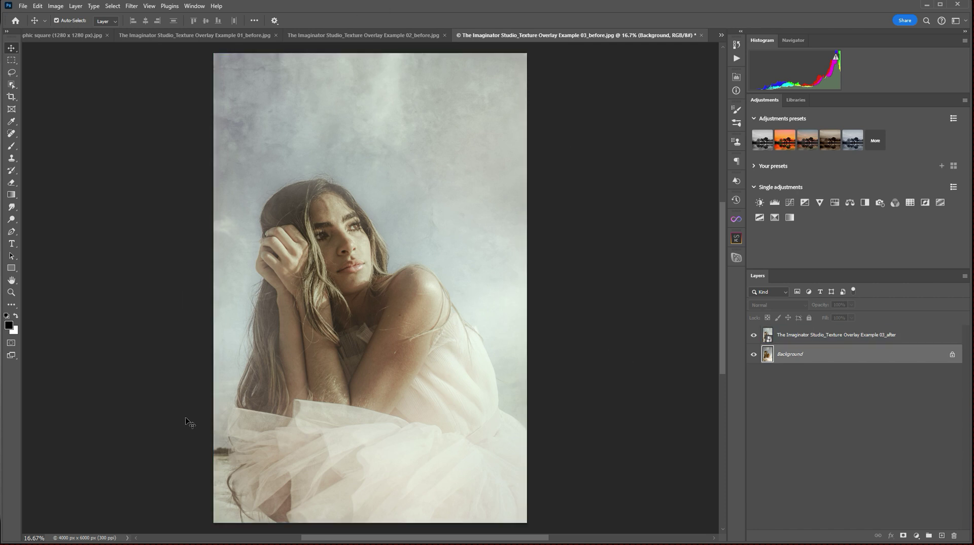
left_click(535, 493)
left_click(715, 39)
- Open Example 04_before from the document list and preview its floral 04_after overlay layer
left_click(720, 36)
left_click(818, 79)
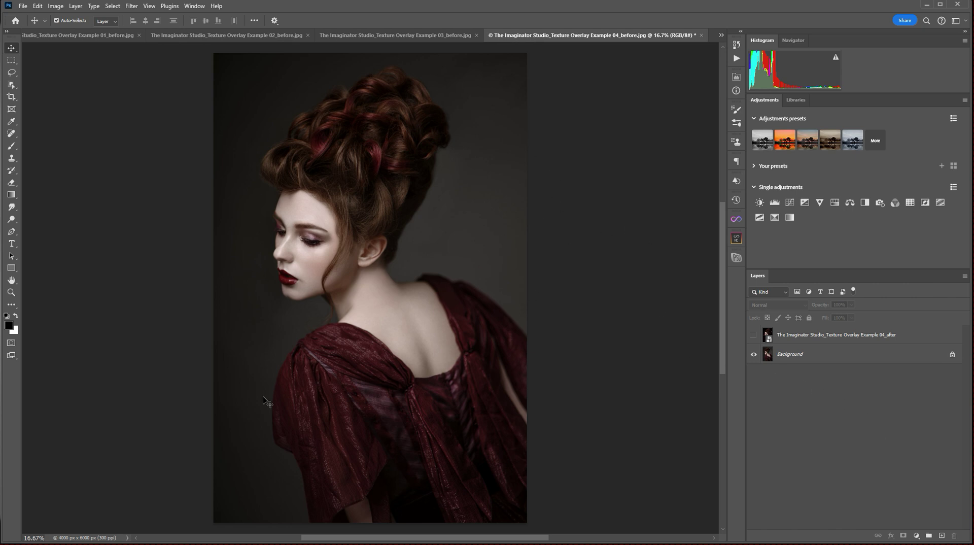
left_click(754, 336)
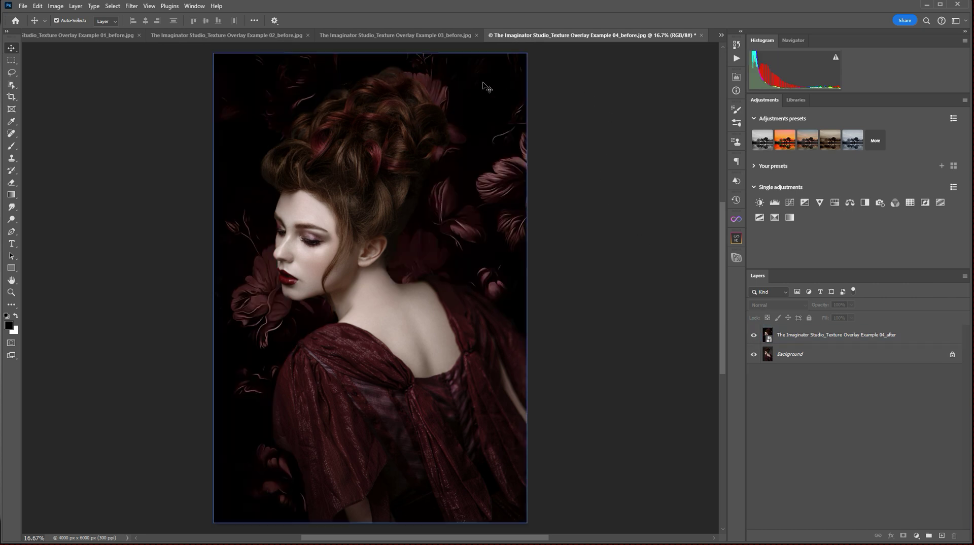
left_click(504, 183)
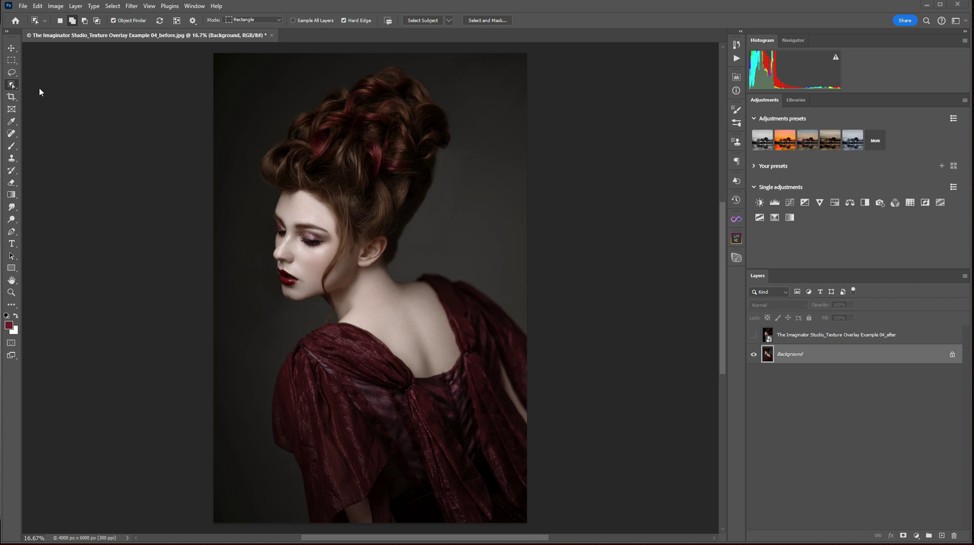
- Use the Object Selection tool's Select Subject to select the woman in the red gown
left_click(12, 84)
left_click(424, 20)
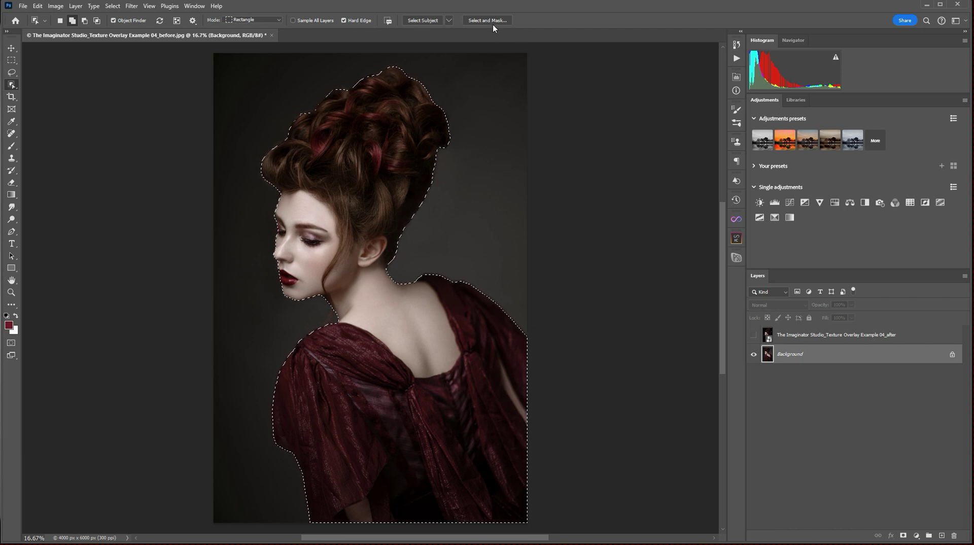
- In Select and Mask, brush-refine the jaw and neck edge and output to New Layer with Layer Mask
left_click(486, 22)
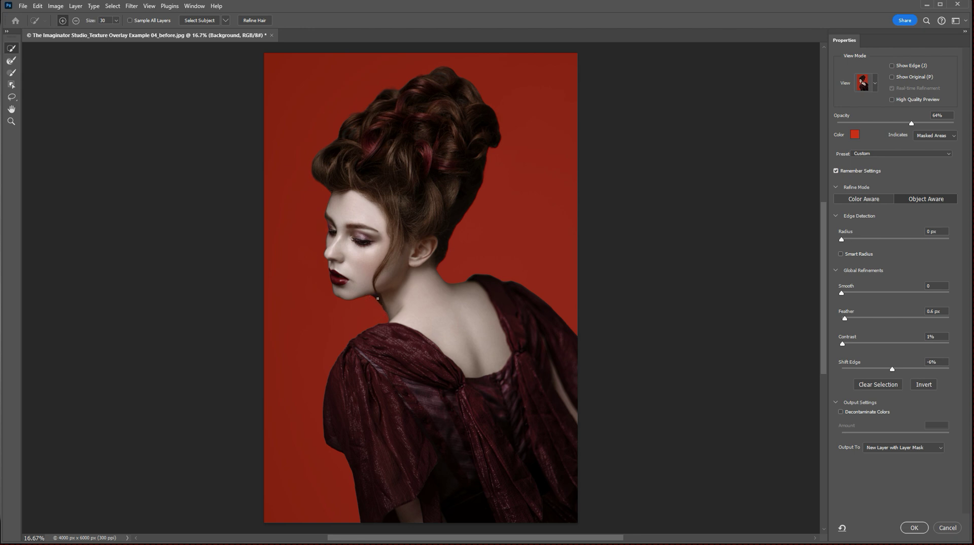
left_click(11, 63)
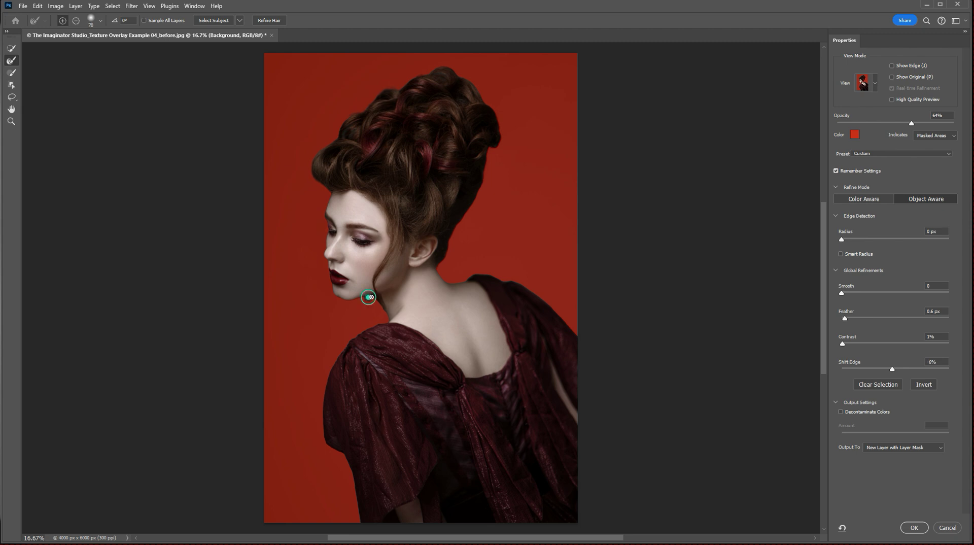
left_click_drag(368, 298, 373, 297)
left_click(367, 296)
left_click(943, 449)
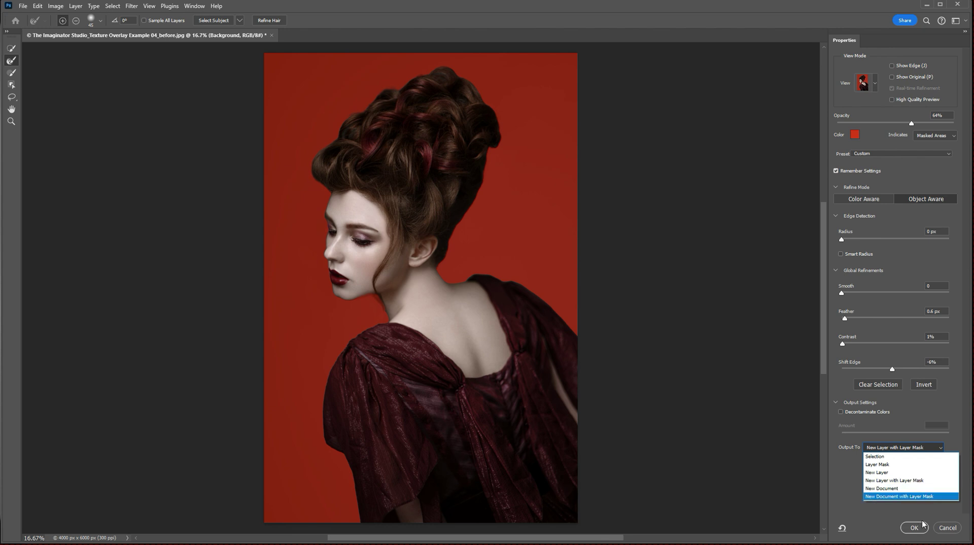
left_click(904, 481)
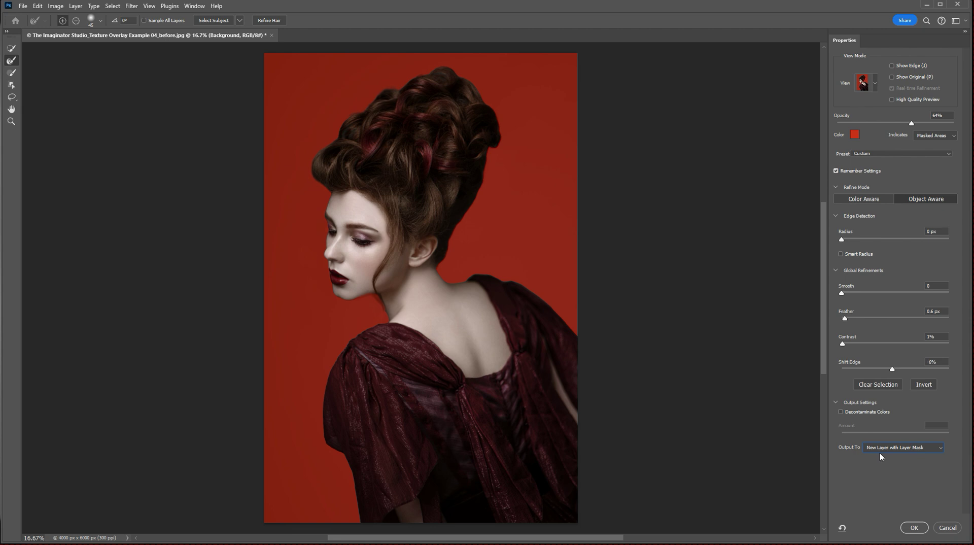
- Apply the refinement as a masked Background copy, then show and select the original Background layer
left_click(915, 528)
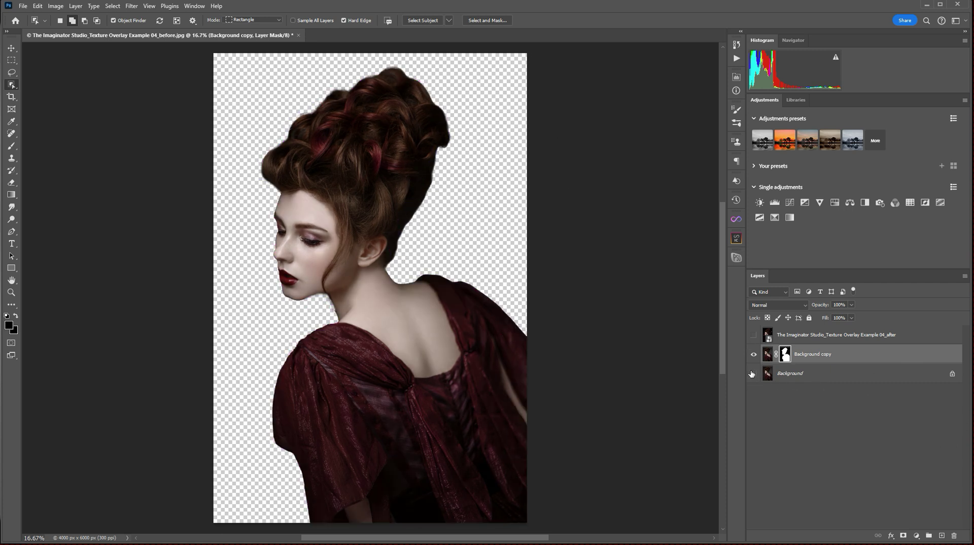
left_click(753, 373)
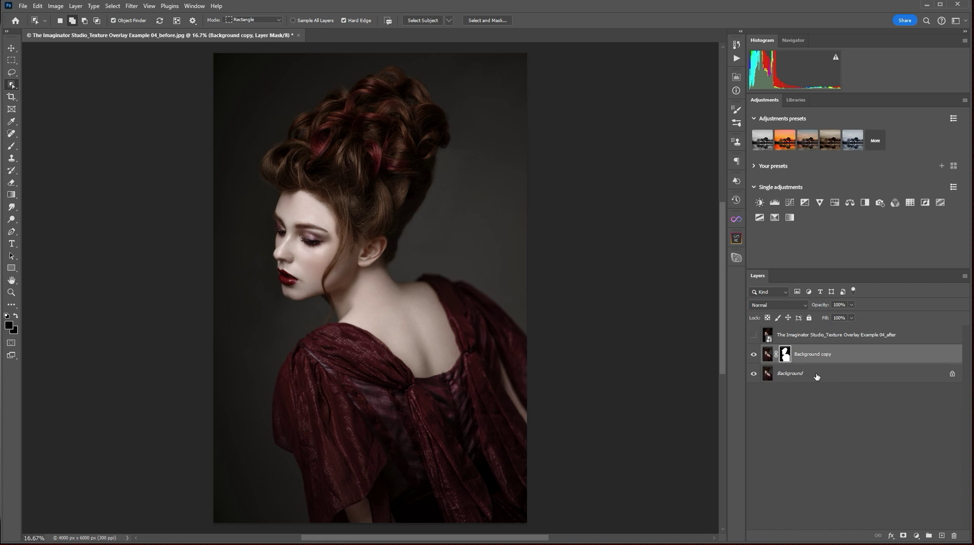
left_click(817, 376)
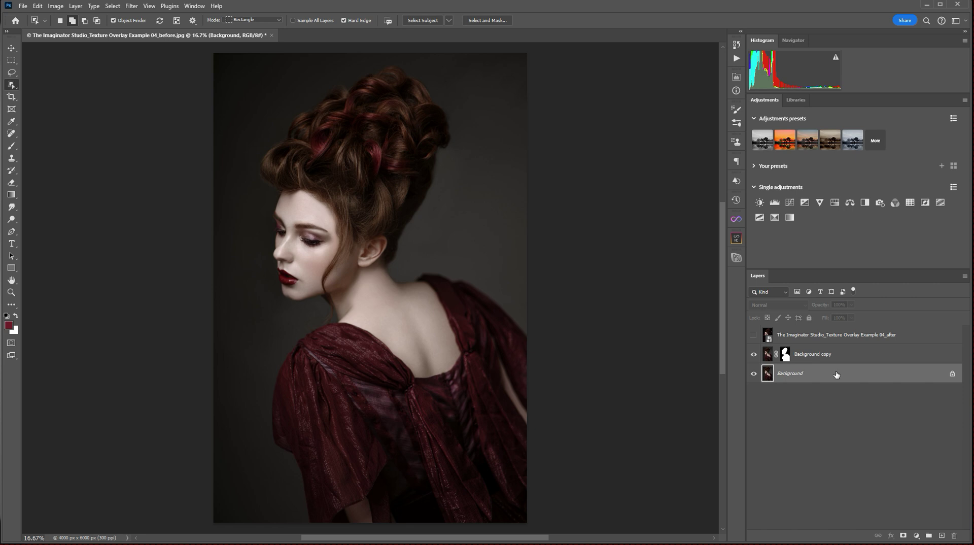
- Place Embedded 'The Imaginator Studio_Floral Texture (9)' as a new layer above Background
left_click(23, 7)
left_click(62, 210)
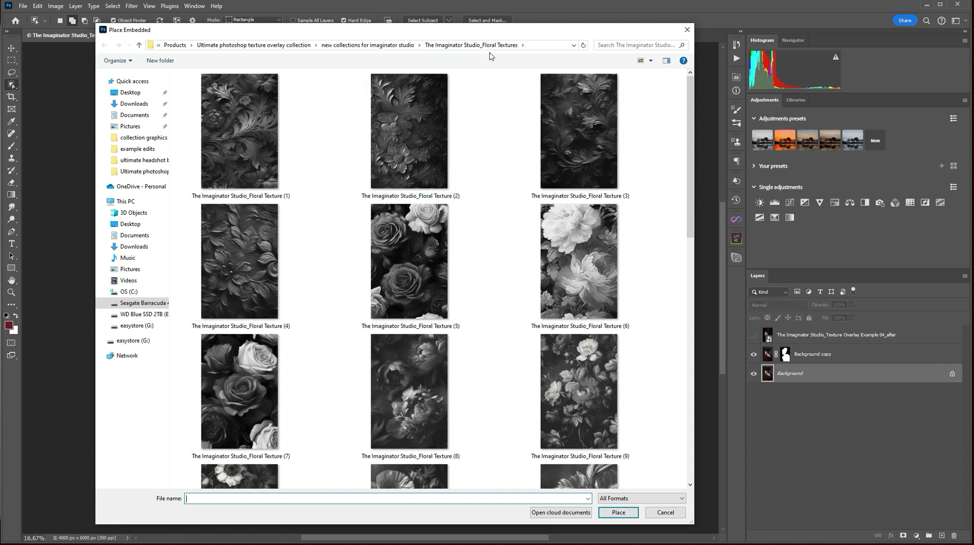
scroll(500, 116, "down", 3)
scroll(498, 119, "up", 3)
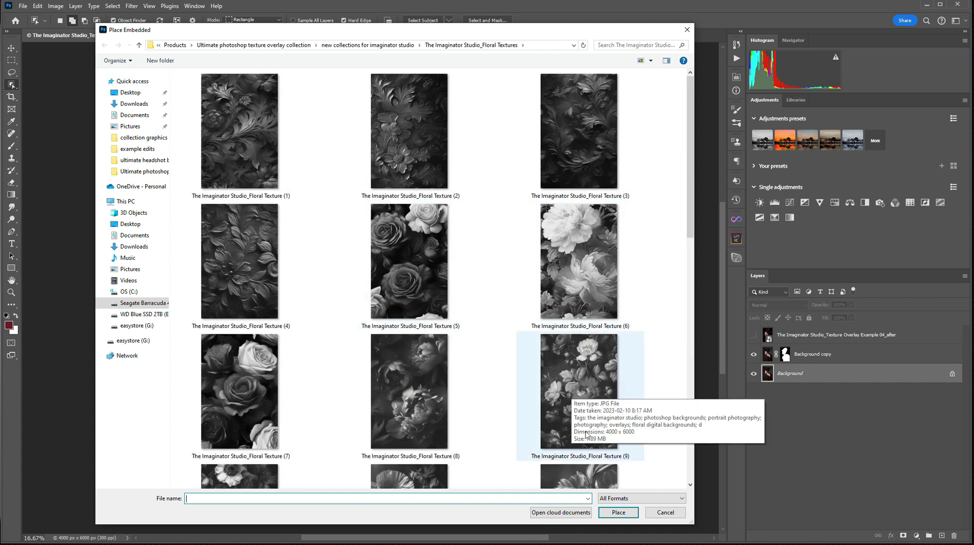
left_click(576, 398)
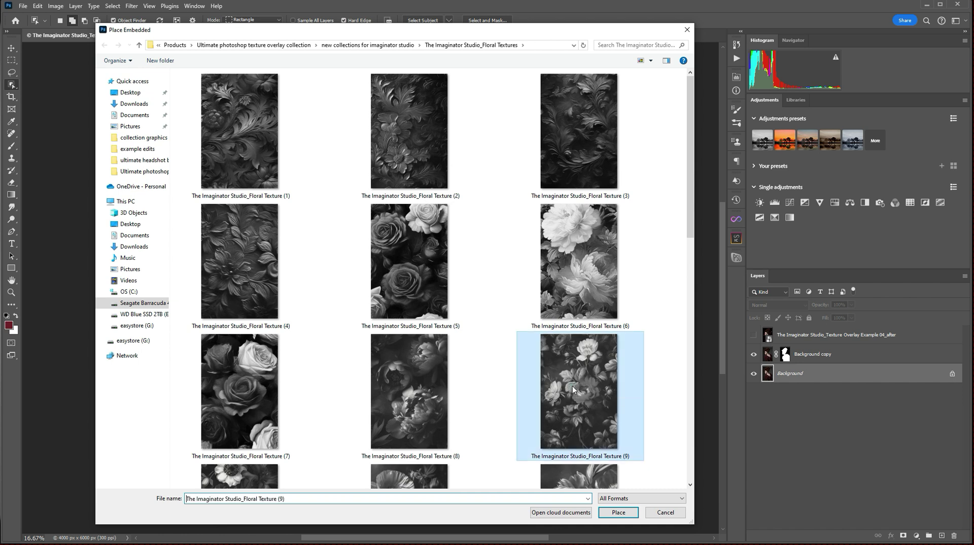
left_click(617, 513)
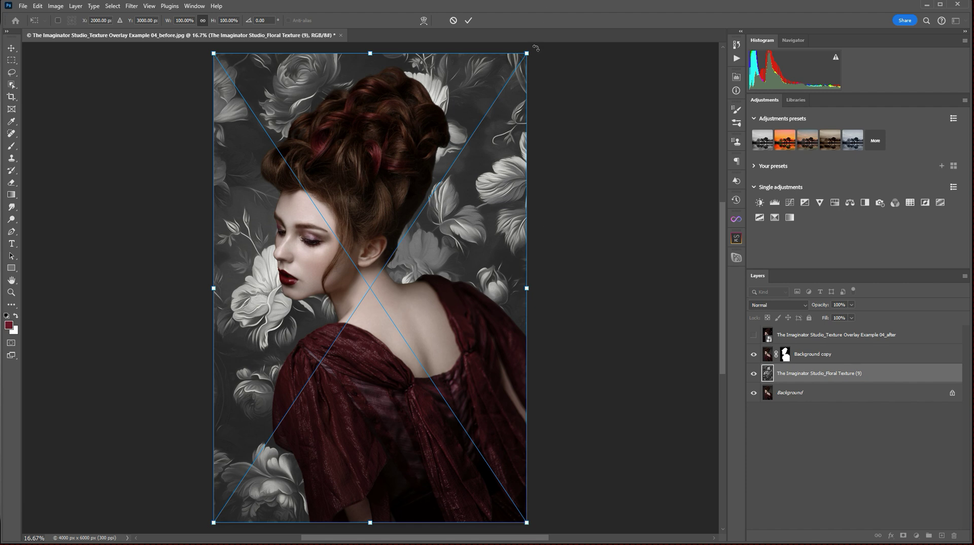
- Scale the floral texture up to about 101.21% so it fills the canvas, and commit
mouse_move(527, 52)
left_mouse_down()
mouse_move(548, 37)
mouse_move(531, 65)
left_mouse_up()
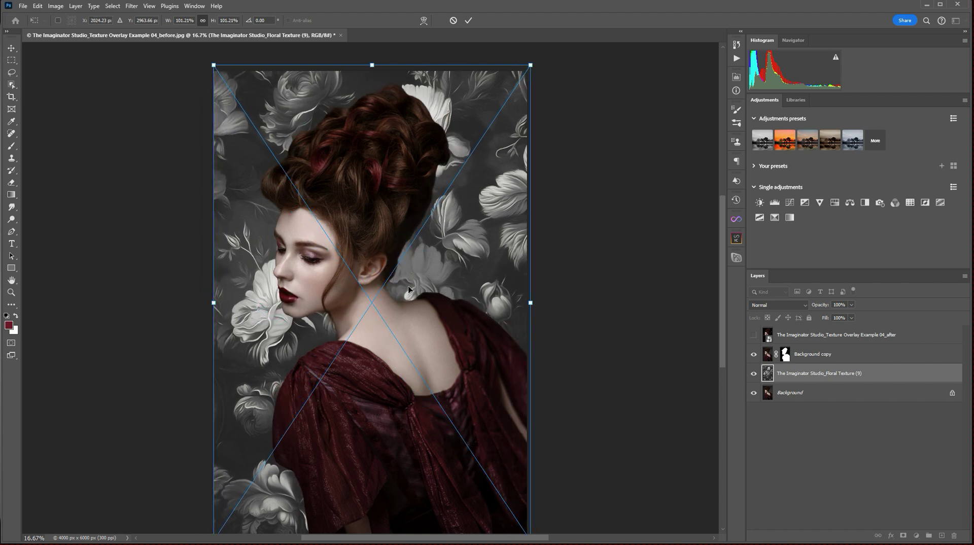
scroll(408, 289, "down", 1)
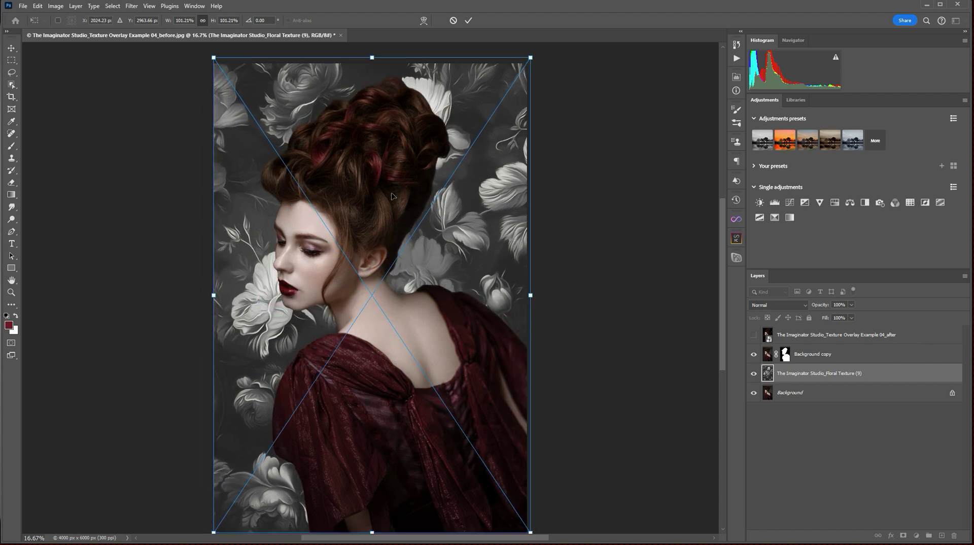
left_click_drag(723, 351, 723, 355)
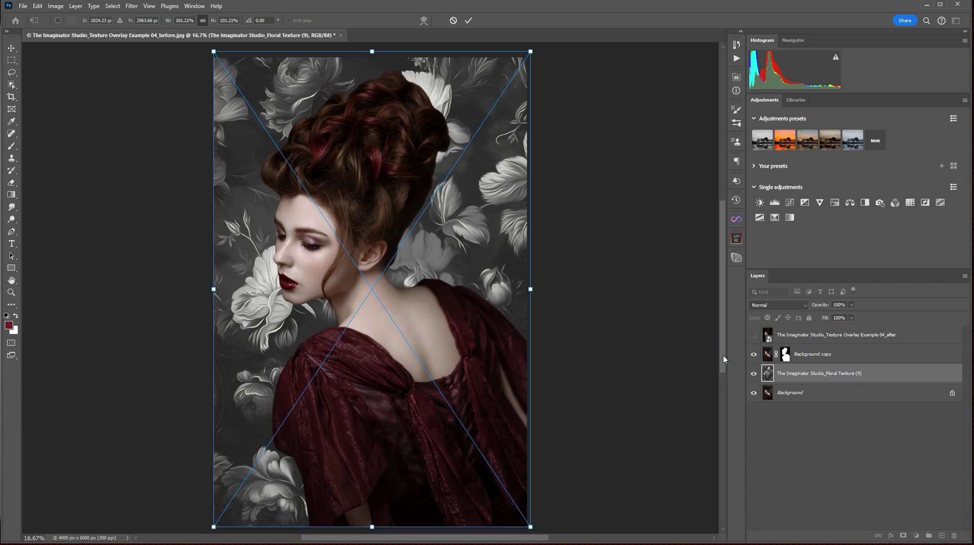
key("Return")
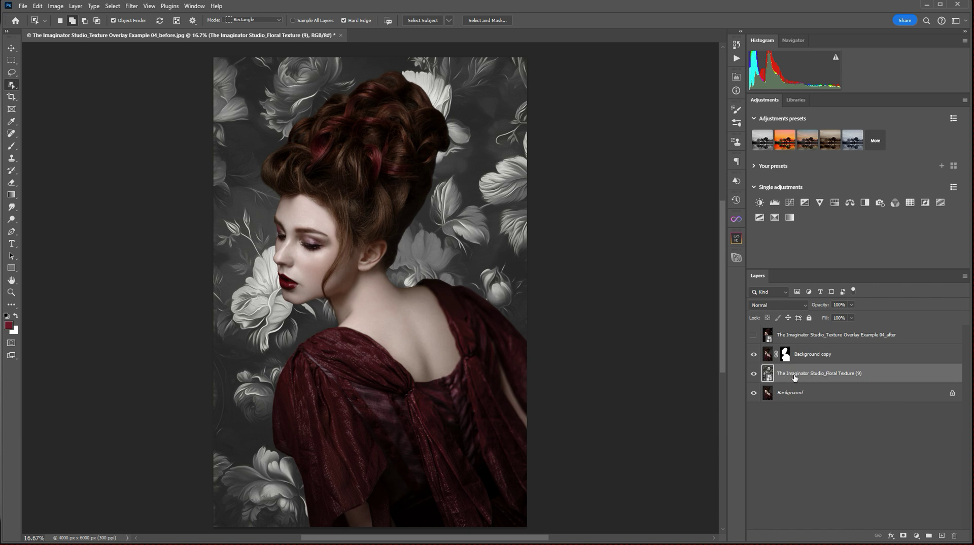
- Change the Floral Texture (9) layer's blend mode to Soft Light
left_click(803, 306)
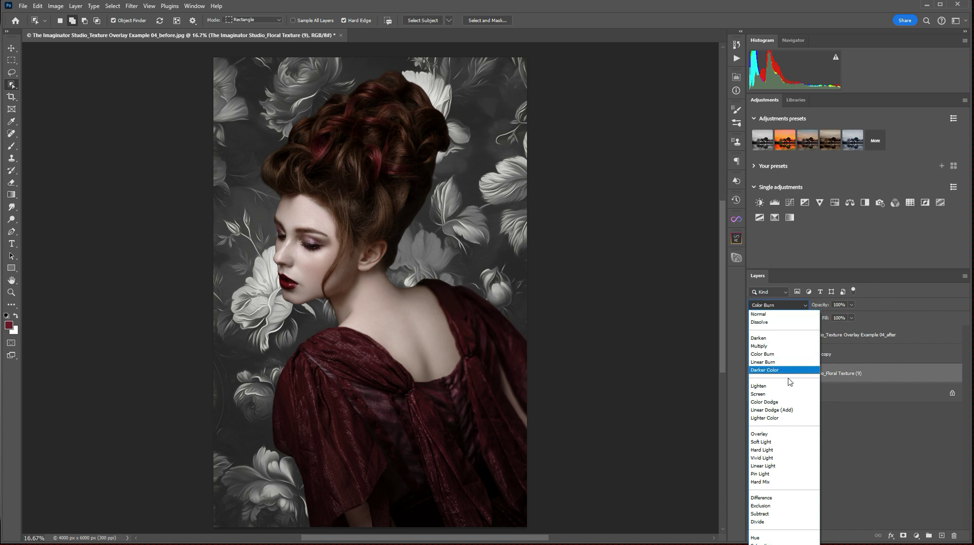
left_click(769, 442)
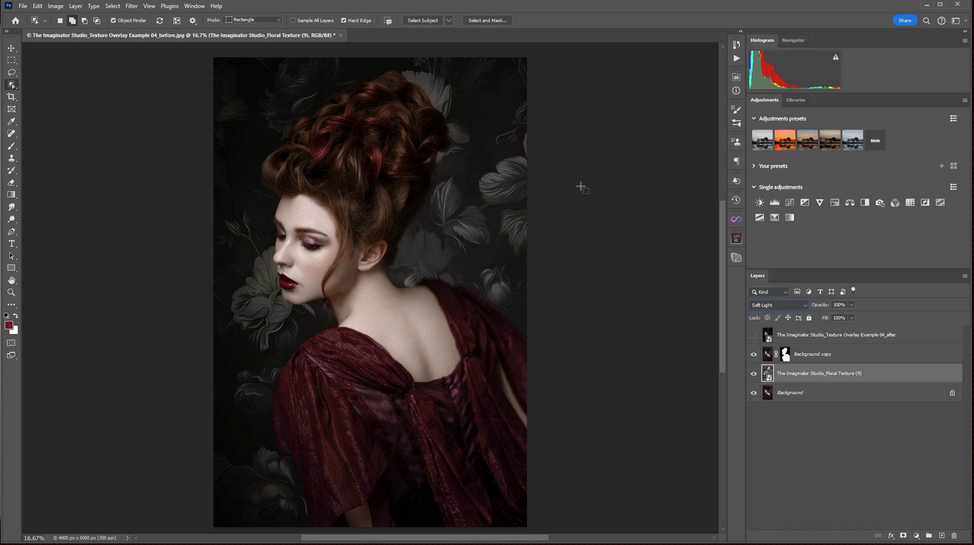
- Sample the lips' burgundy (#870823) and add it as a Solid Color fill layer above the floral texture
left_click(12, 122)
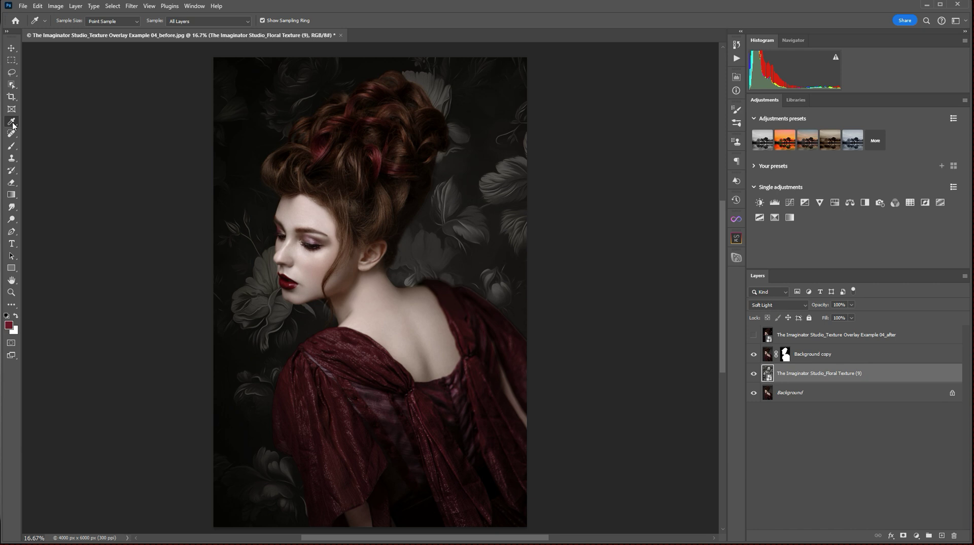
left_click(289, 279)
left_click(916, 535)
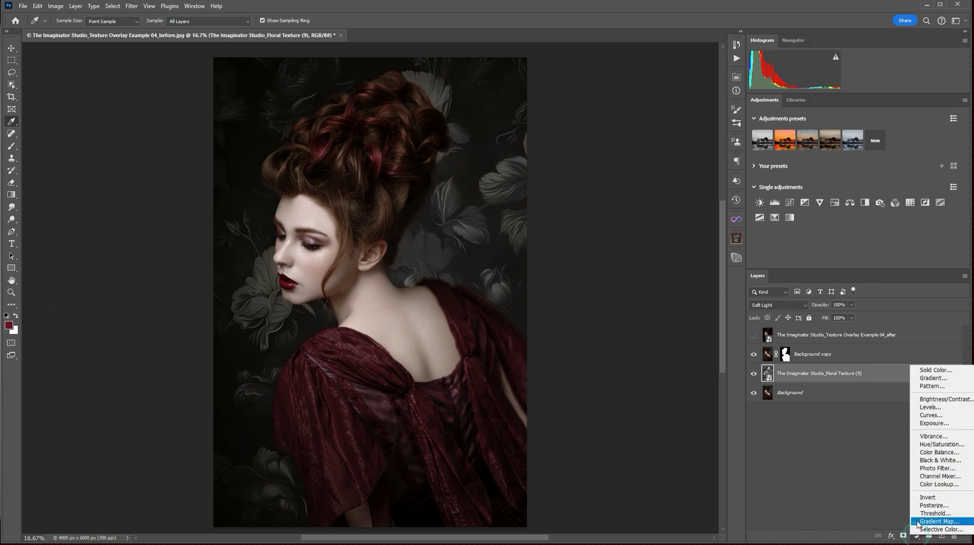
left_click(929, 374)
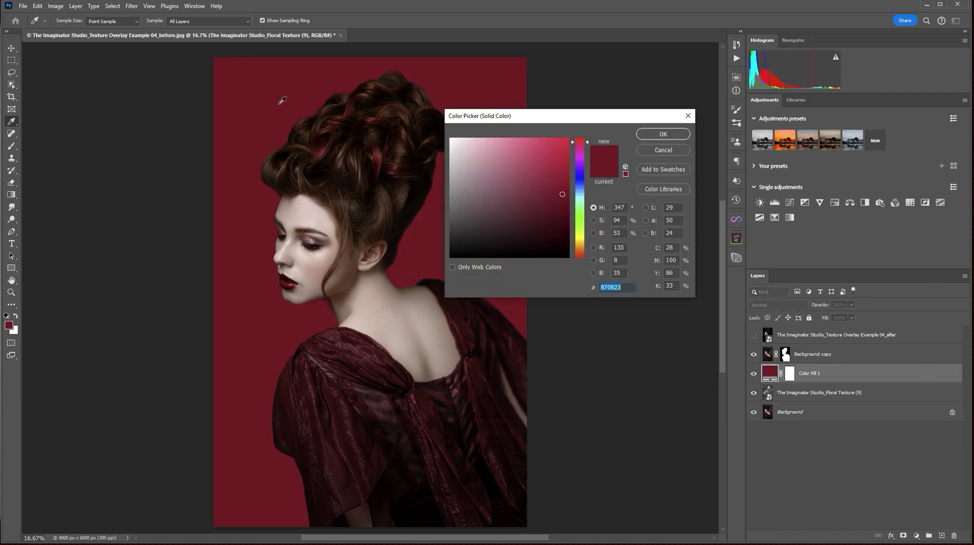
left_click(676, 136)
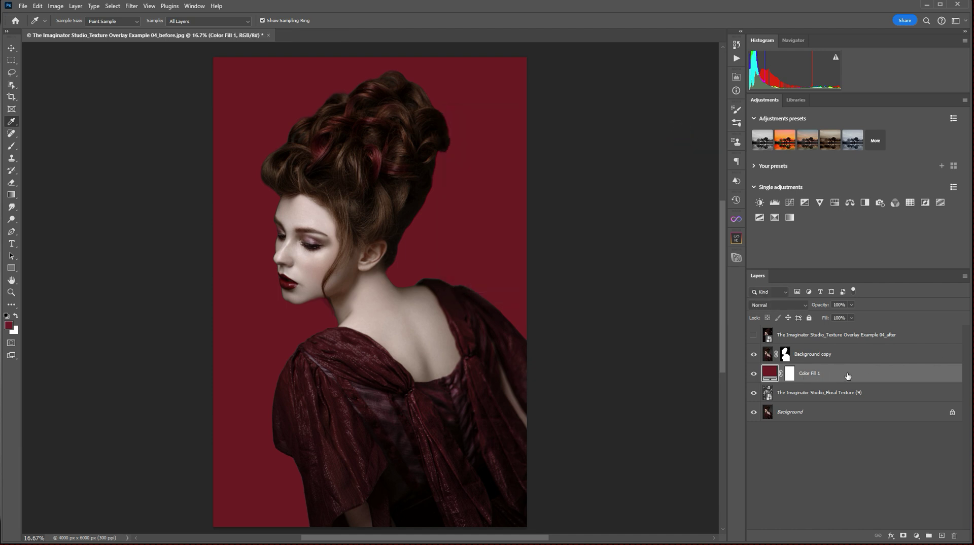
- Set Color Fill 1 to Color blend mode and clip it to Floral Texture (9)
left_click(807, 306)
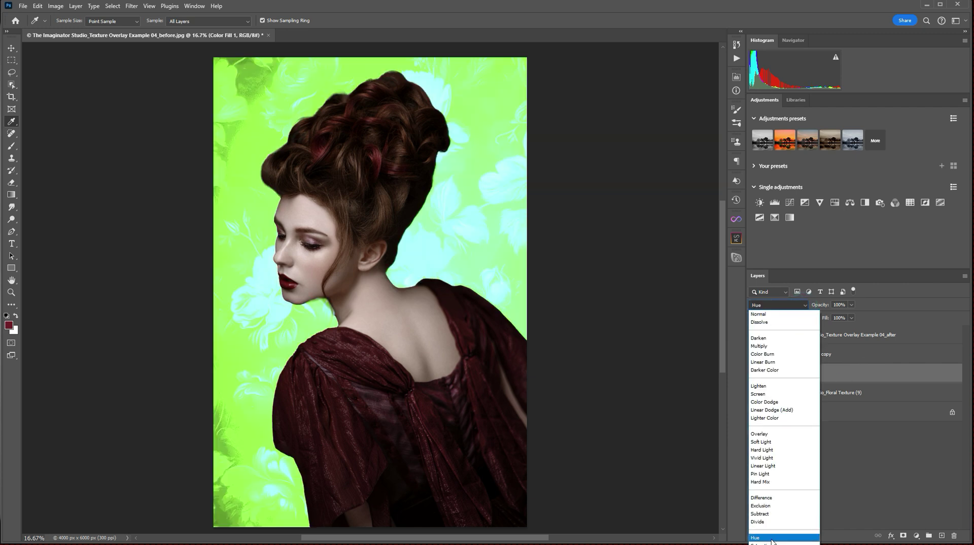
left_click(769, 543)
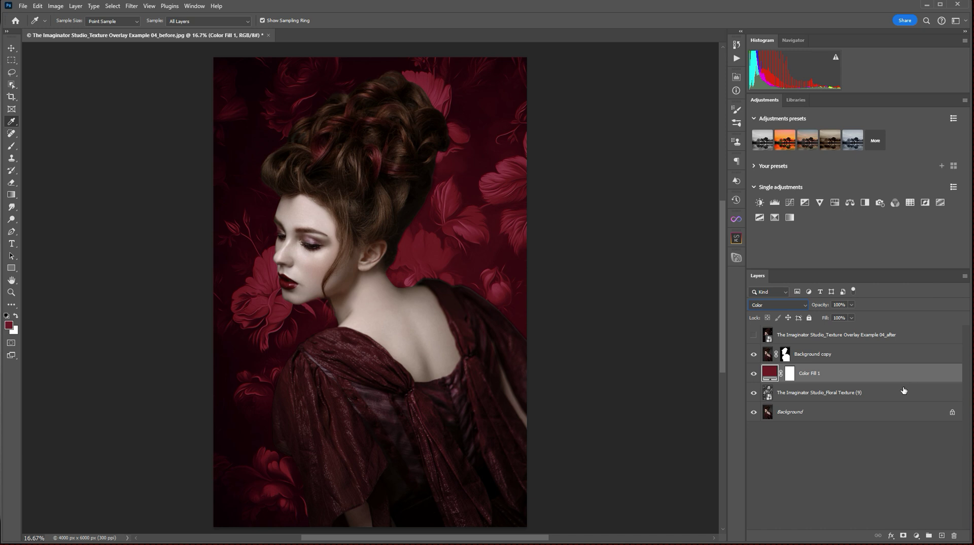
mouse_move(904, 390)
left_mouse_down()
mouse_move(894, 389)
mouse_move(899, 382)
left_mouse_up()
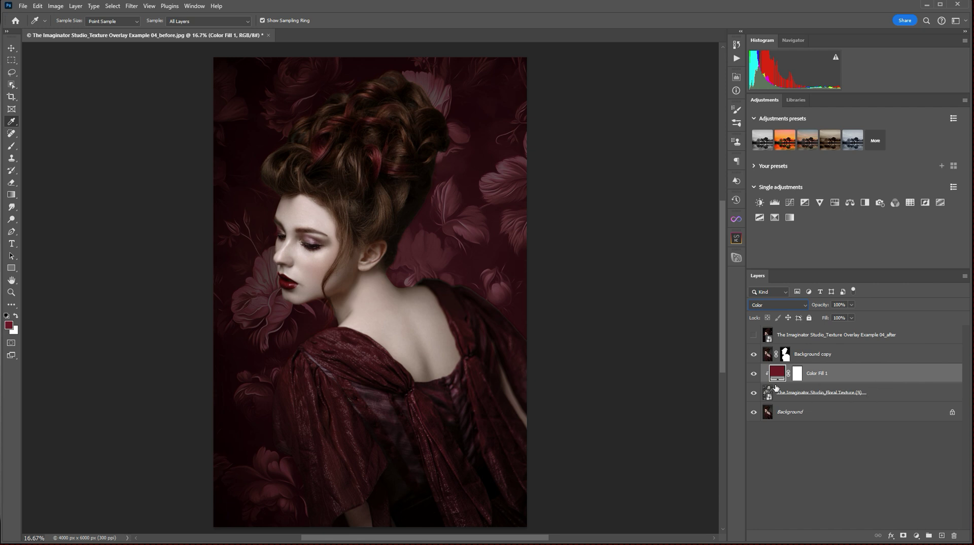
- Group Background copy, Color Fill 1 and Floral Texture (9) into Group 1, comparing before and after
left_click(754, 374)
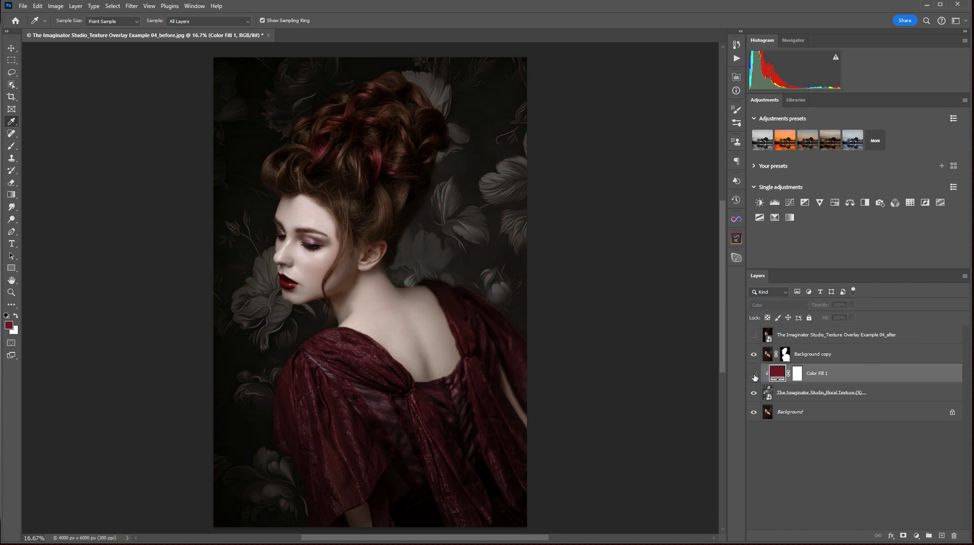
left_click(754, 373)
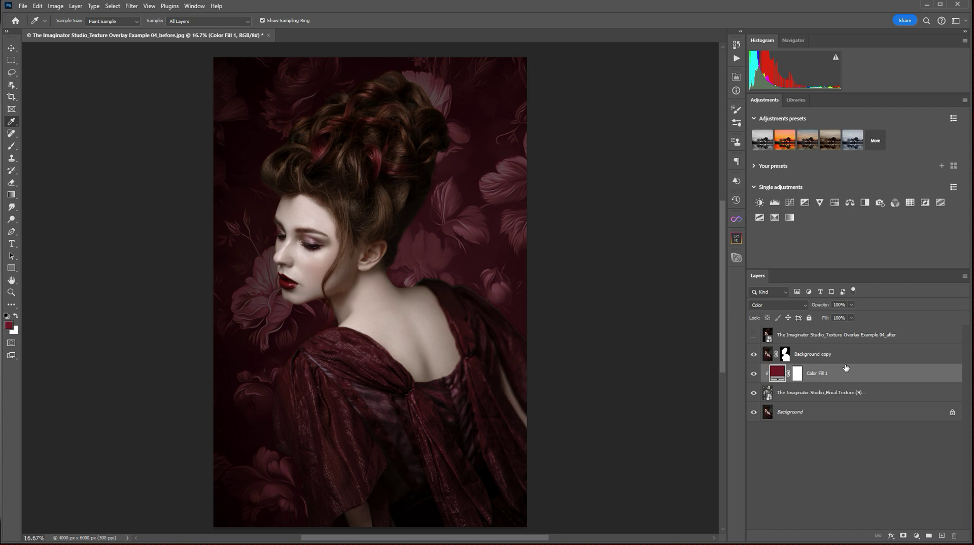
left_click(845, 351)
left_click(885, 396, "shift")
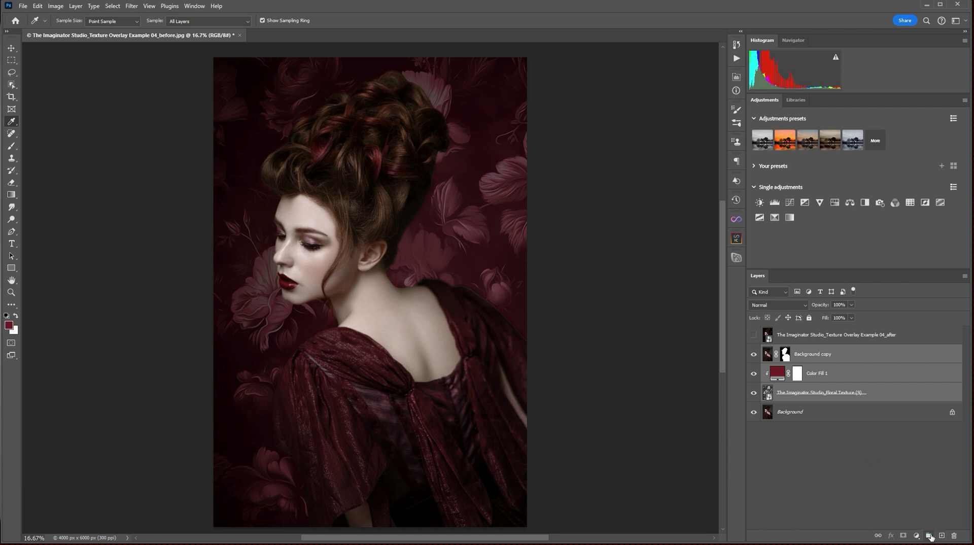
left_click(929, 535)
left_click(754, 351)
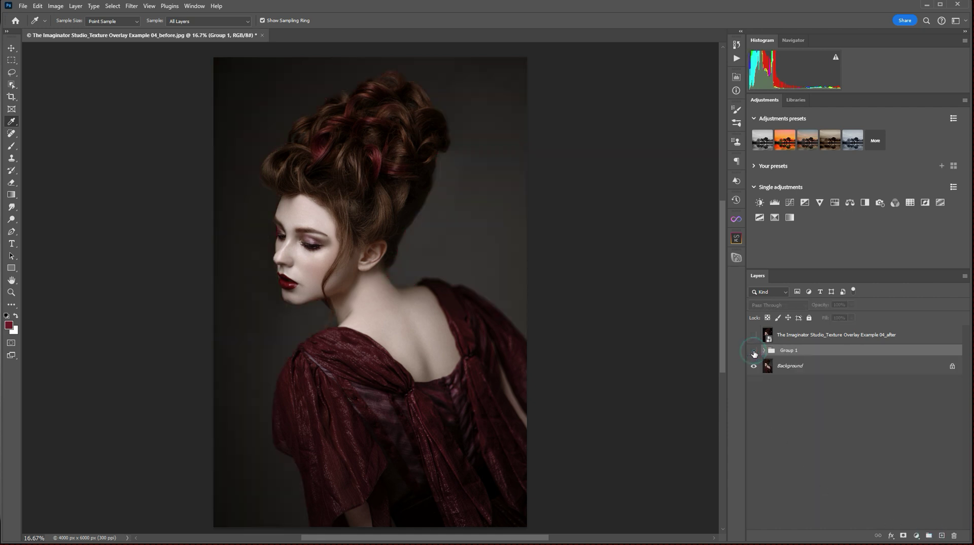
left_click(754, 351)
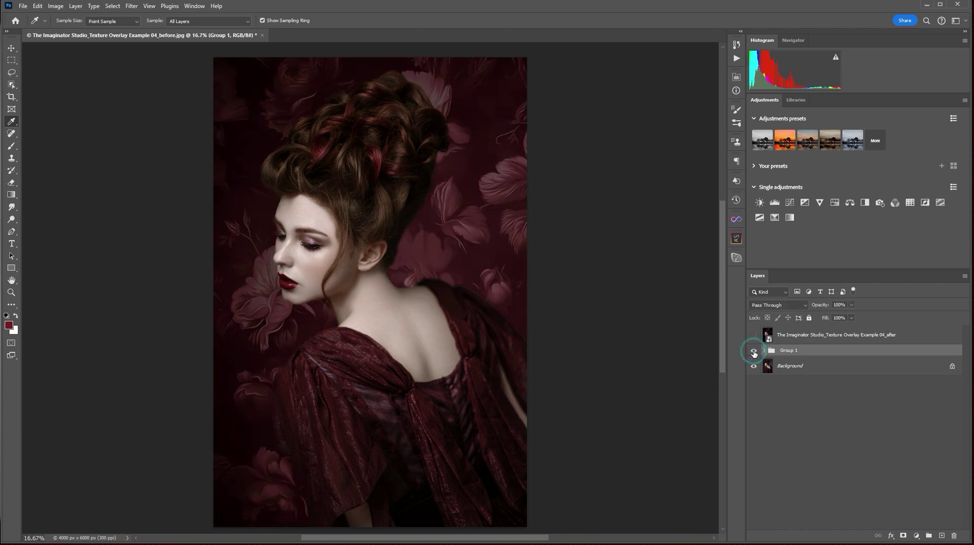